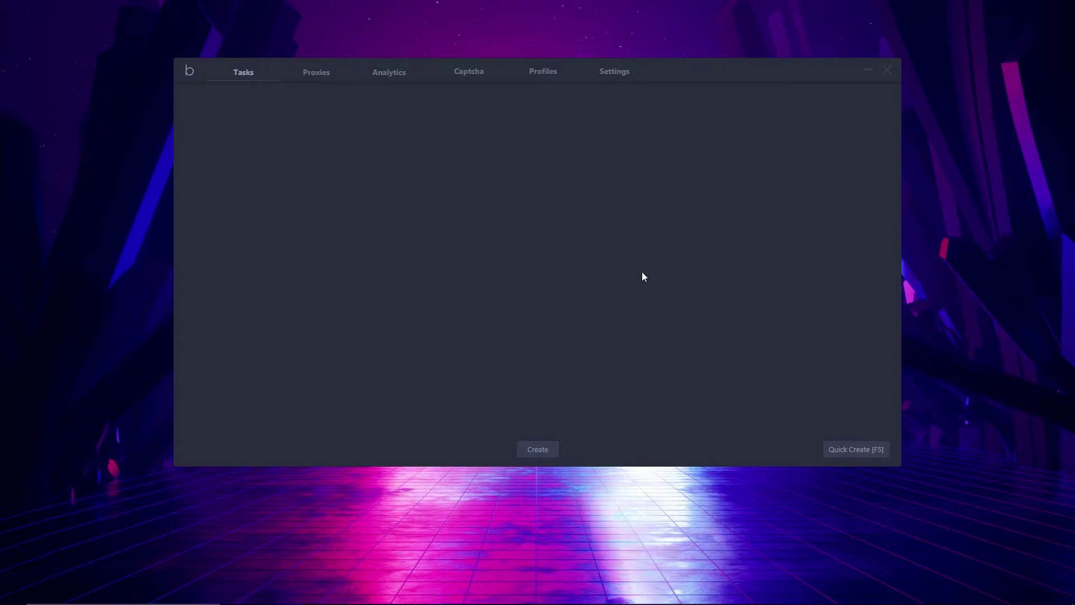
Open the Settings page and move the window up-left, enlarging it to nearly full screen
{"action": "left_click", "coordinate": [617, 72]}
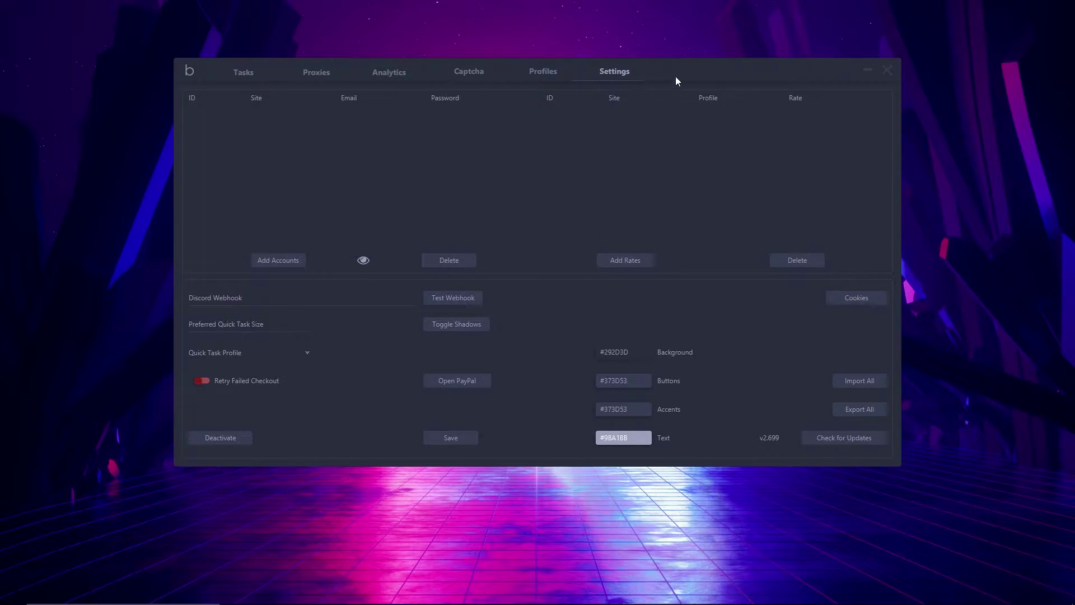
{"action": "left_click_drag", "start_coordinate": [676, 76], "coordinate": [656, 53]}
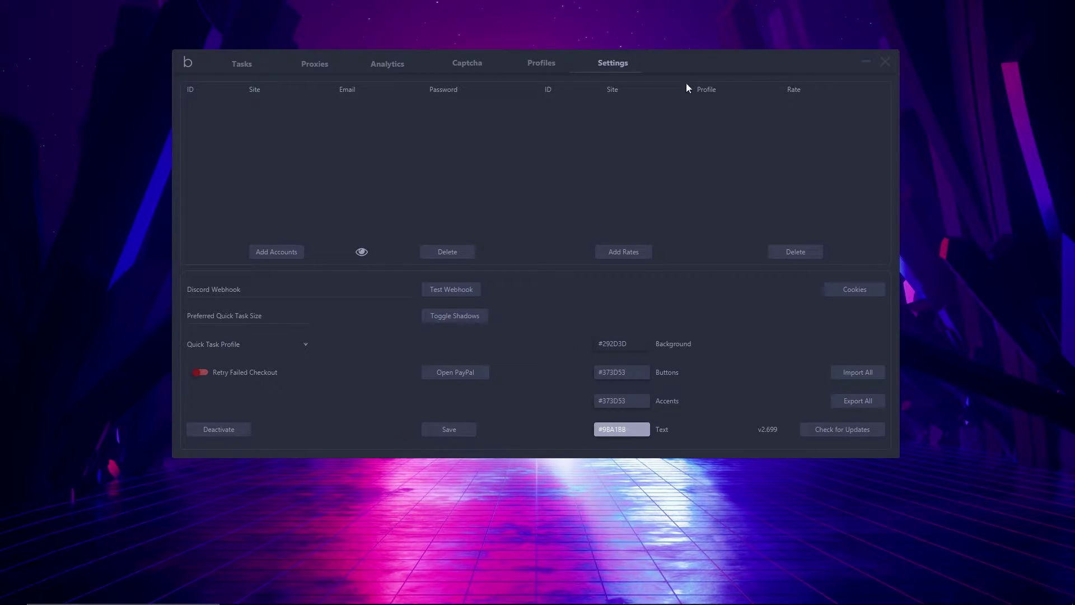
{"action": "left_click_drag", "start_coordinate": [790, 60], "coordinate": [747, 43]}
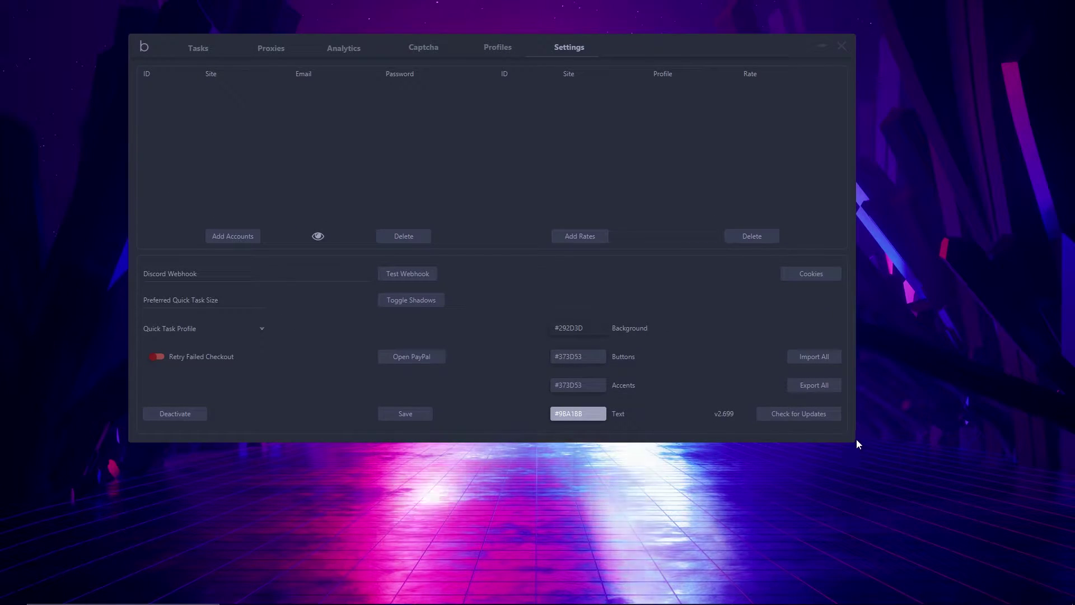
{"action": "left_click_drag", "start_coordinate": [858, 445], "coordinate": [1015, 517]}
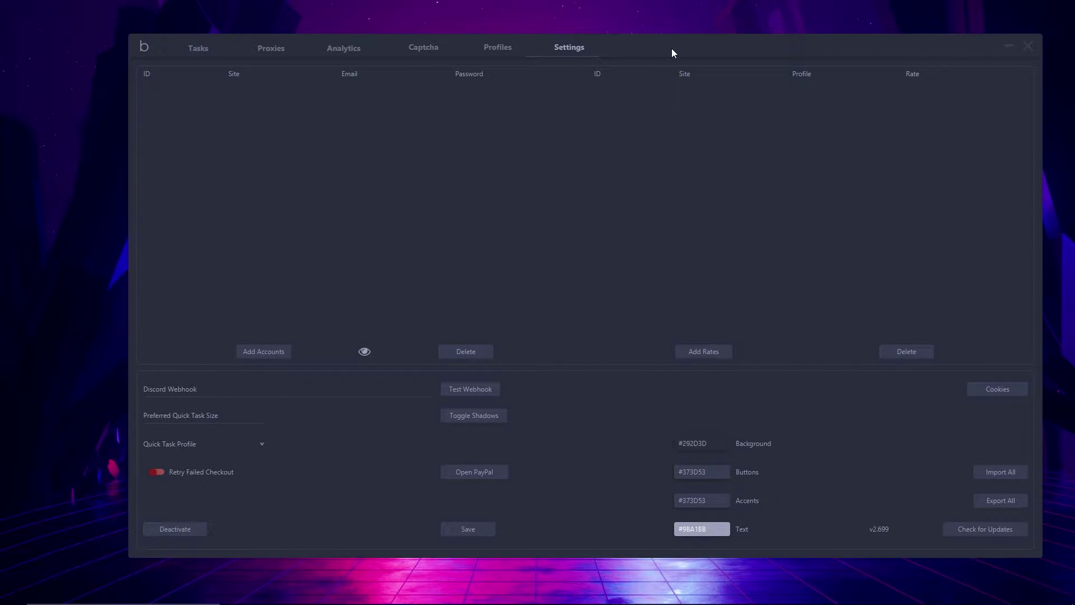
{"action": "left_click_drag", "start_coordinate": [671, 49], "coordinate": [582, 23]}
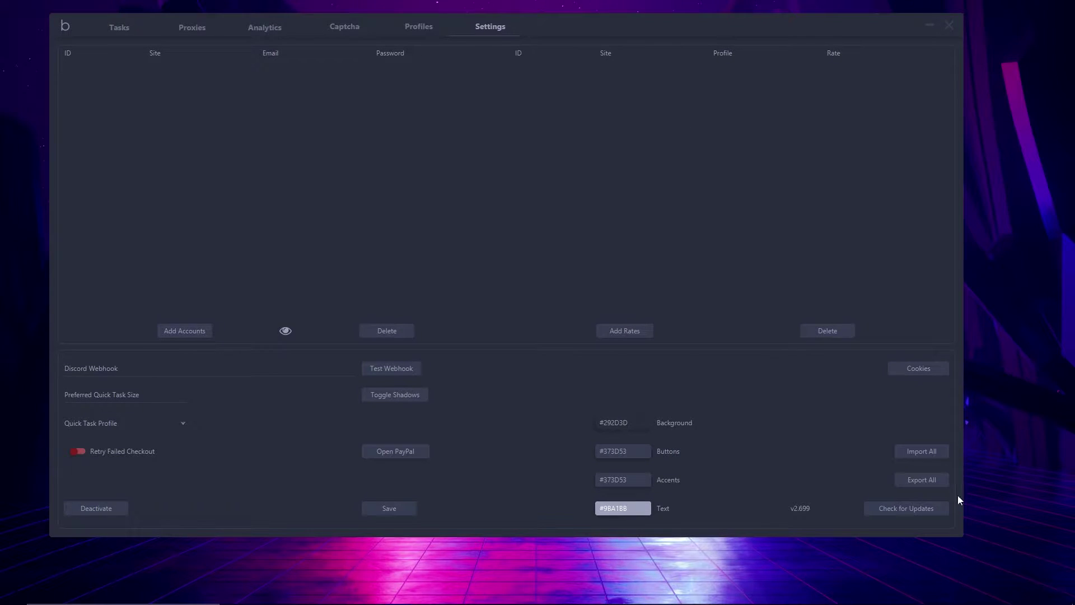
{"action": "left_click_drag", "start_coordinate": [962, 534], "coordinate": [1061, 598]}
{"action": "left_click_drag", "start_coordinate": [729, 27], "coordinate": [727, 16]}
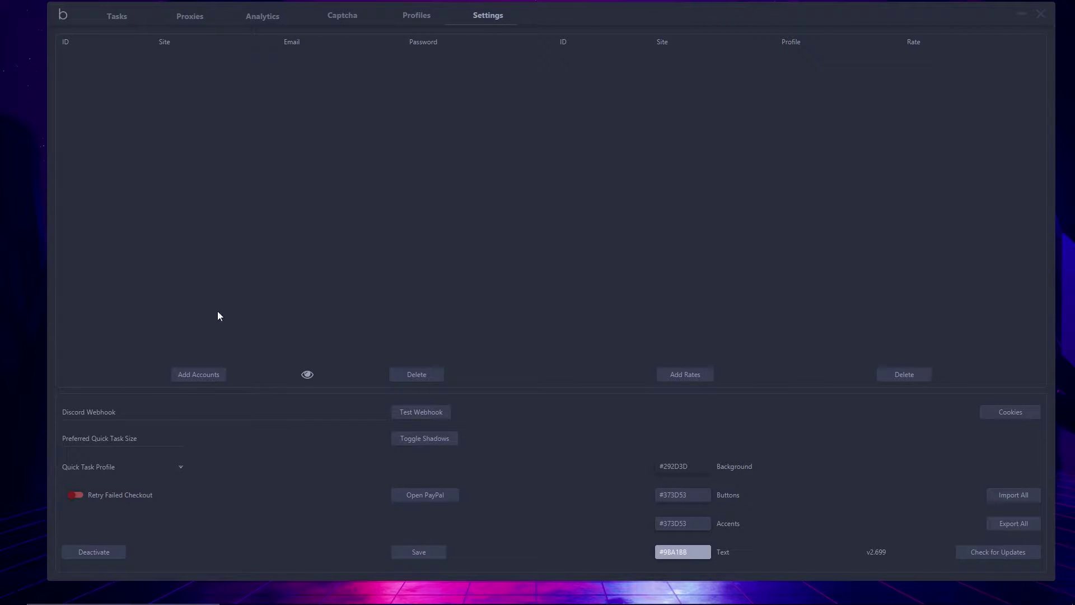
Add an AJ1 Travis account with the user's email:password credentials, then close the popup
{"action": "left_click", "coordinate": [204, 377]}
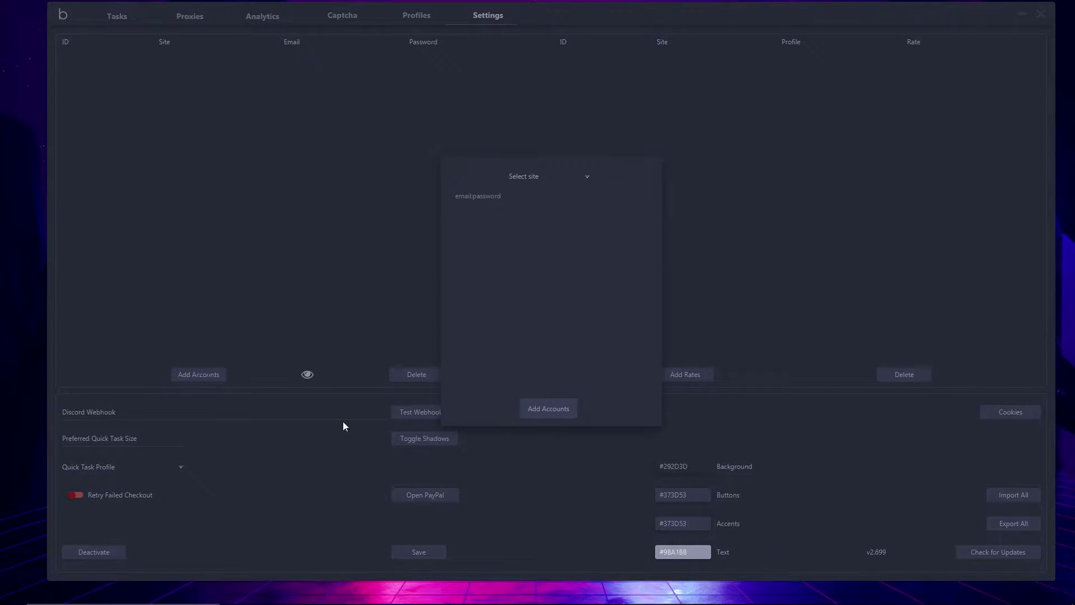
{"action": "left_click", "coordinate": [586, 179]}
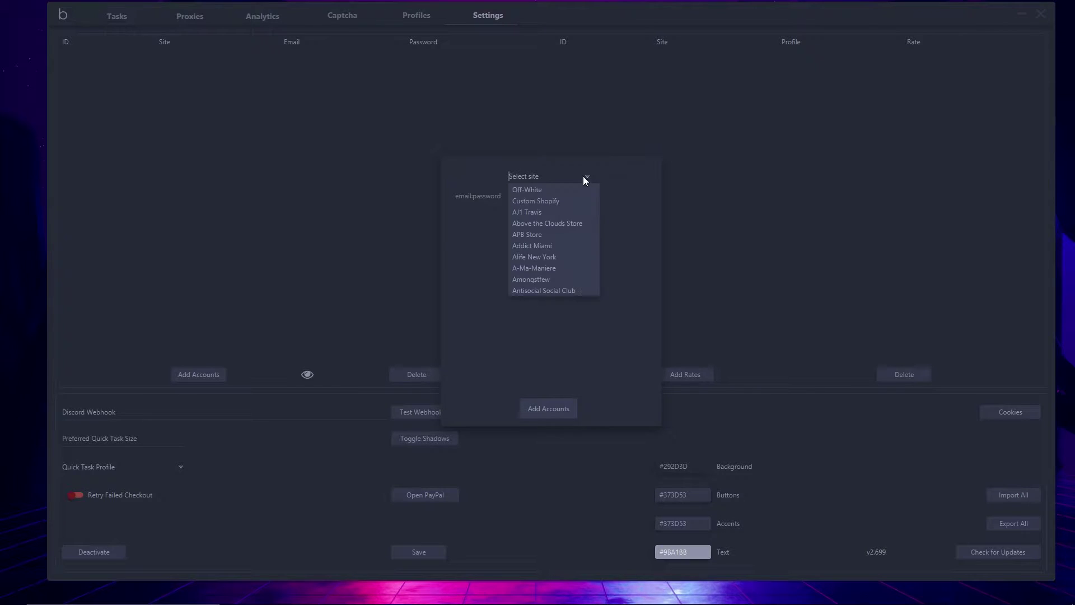
{"action": "left_click", "coordinate": [519, 212]}
{"action": "left_click", "coordinate": [539, 203]}
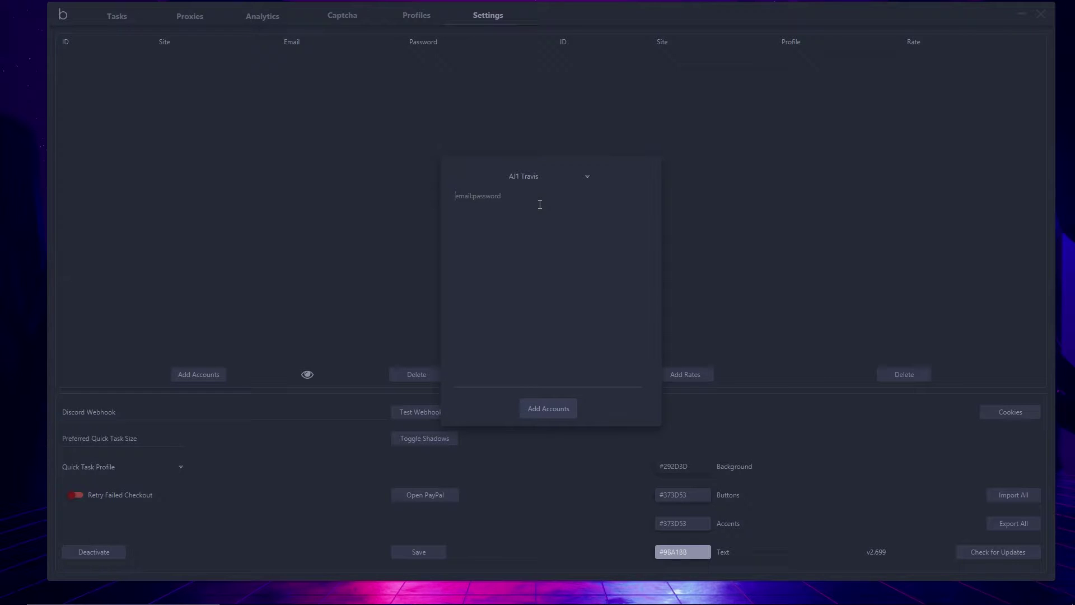
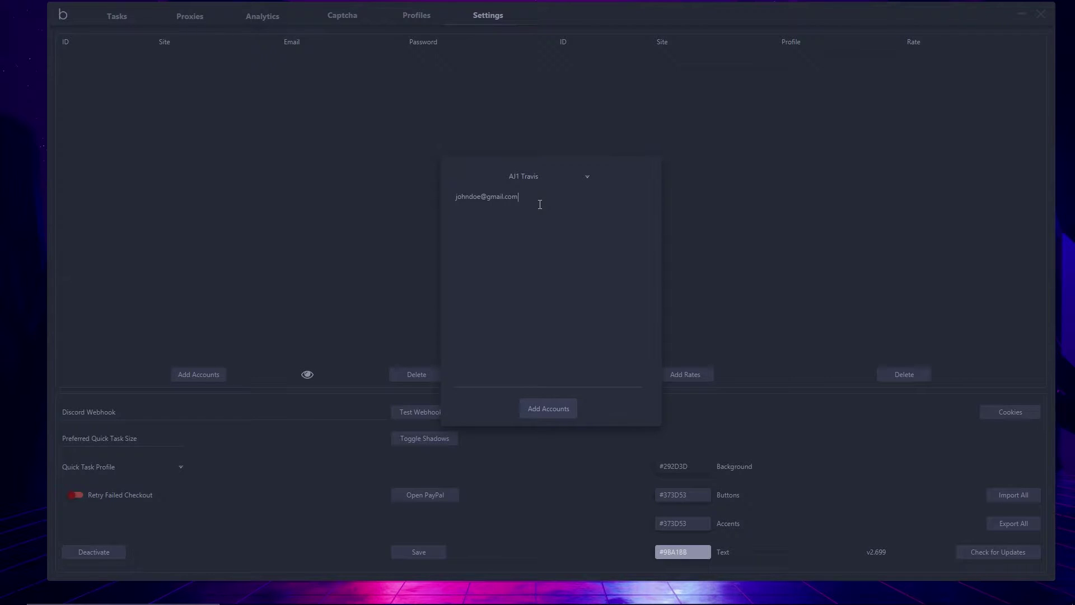
{"action": "left_click", "coordinate": [550, 412]}
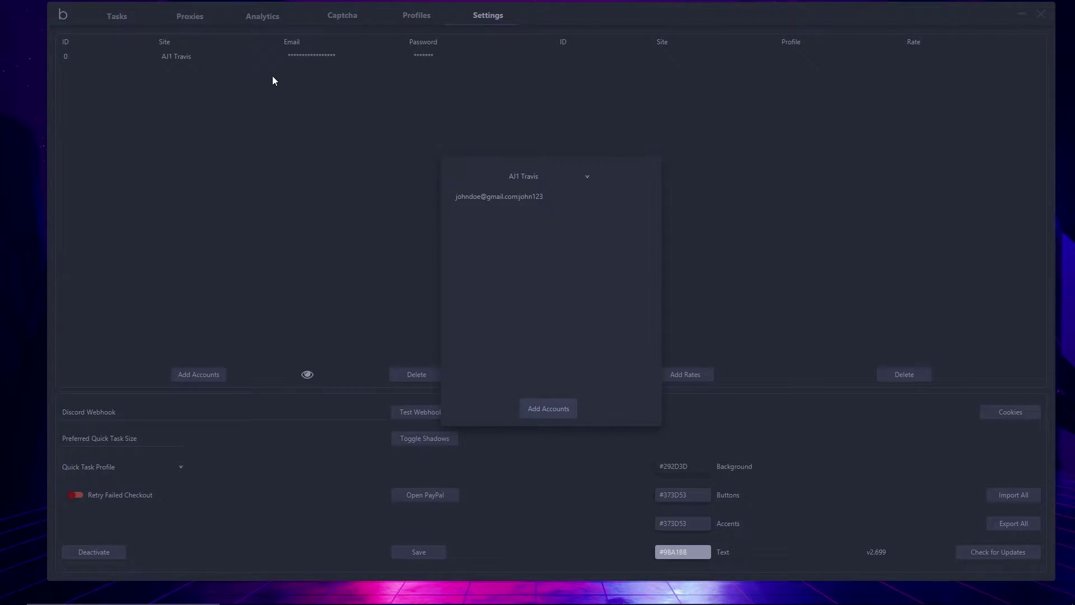
{"action": "left_click", "coordinate": [730, 147]}
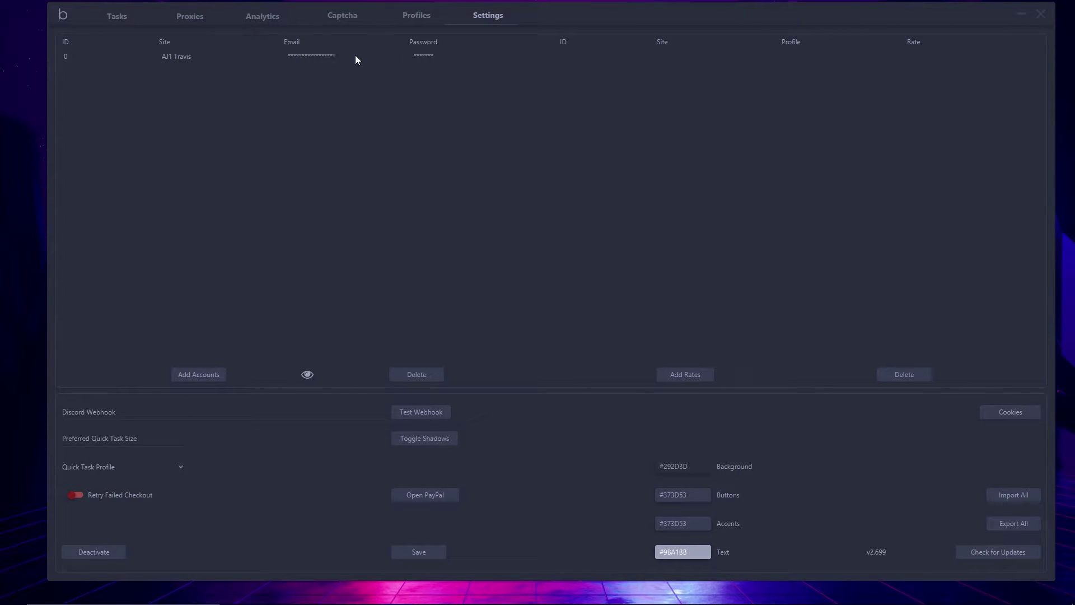
Show and hide the stored credentials, then delete the AJ1 Travis account row
{"action": "left_click", "coordinate": [307, 375]}
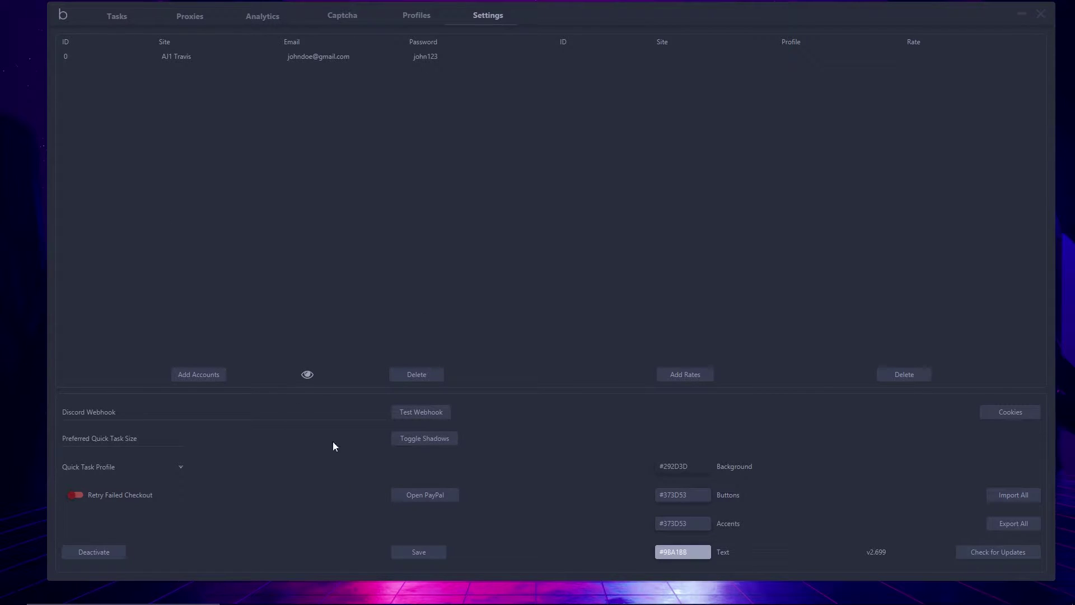
{"action": "left_click", "coordinate": [308, 375]}
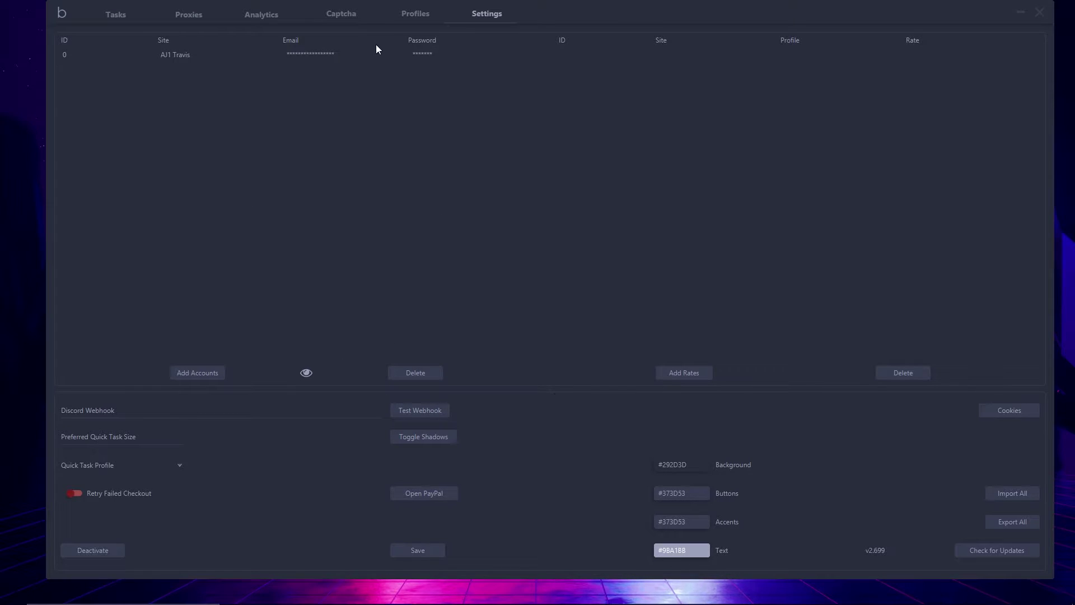
{"action": "left_click", "coordinate": [361, 60]}
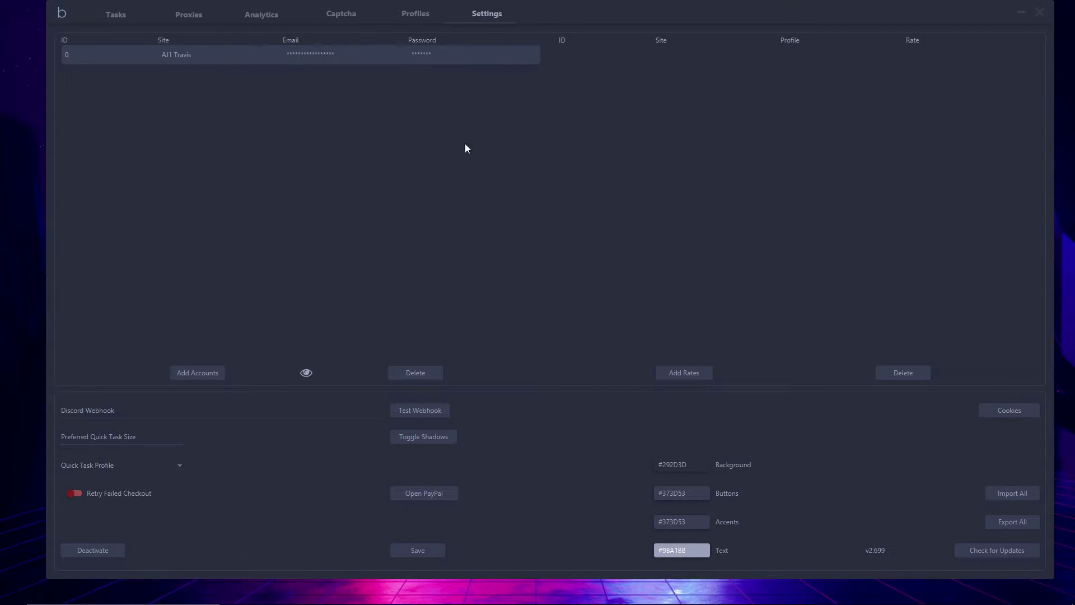
{"action": "left_click", "coordinate": [410, 377]}
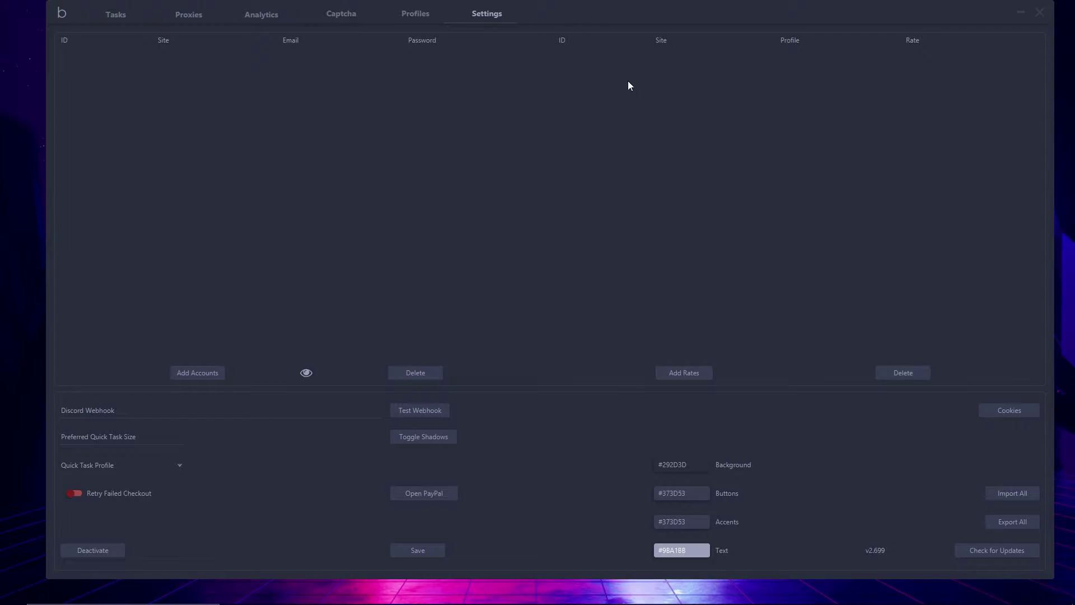
Start a new rate for AJ1 Travis with the Test US profile, named 'Video Test Travis'
{"action": "left_click", "coordinate": [690, 375]}
{"action": "left_click", "coordinate": [586, 174]}
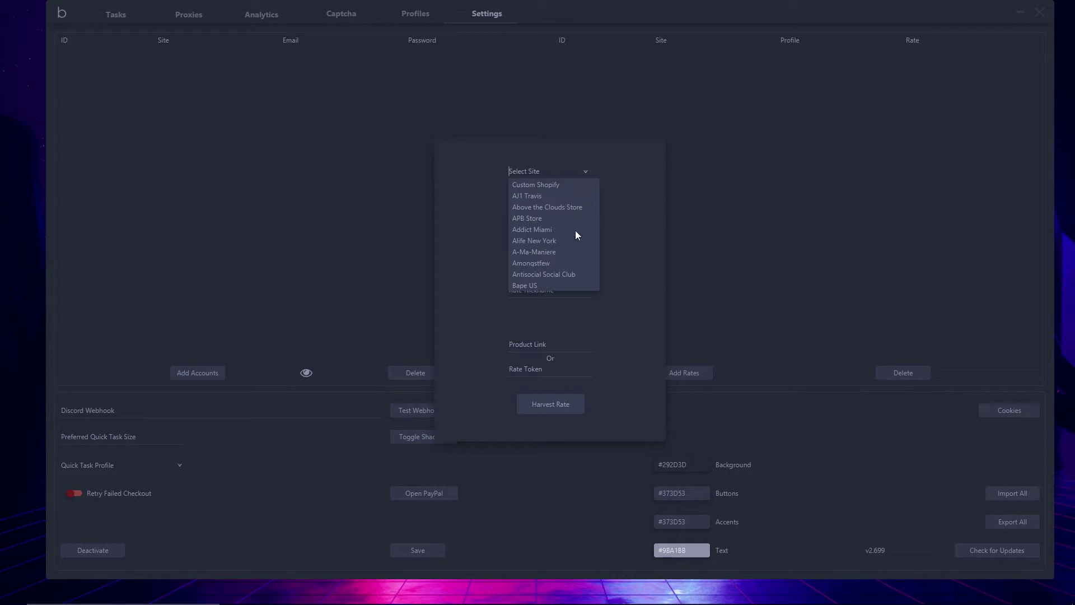
{"action": "left_click", "coordinate": [522, 196]}
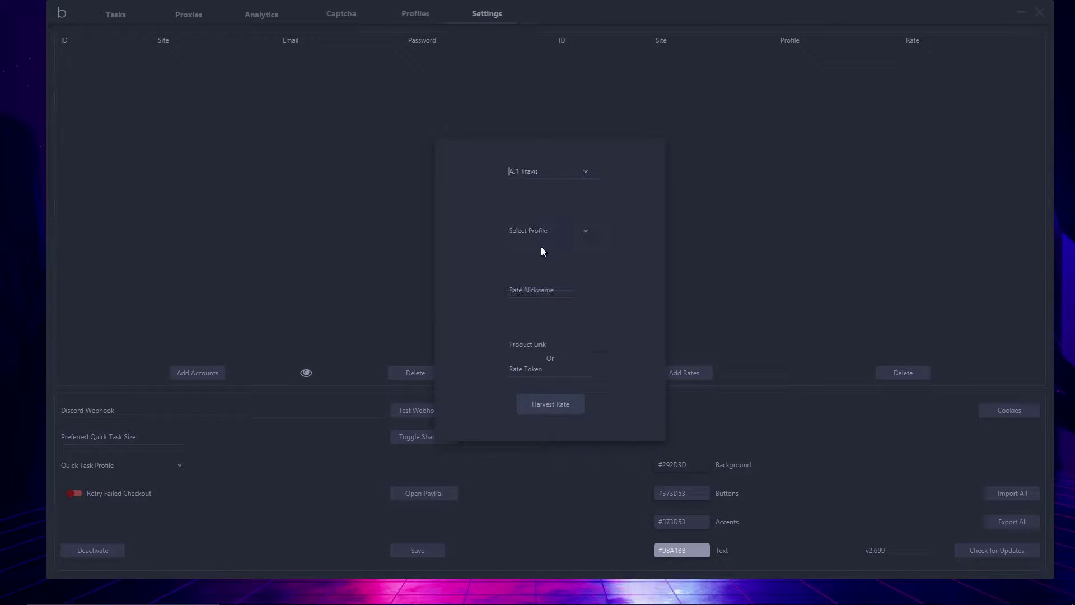
{"action": "left_click", "coordinate": [586, 232]}
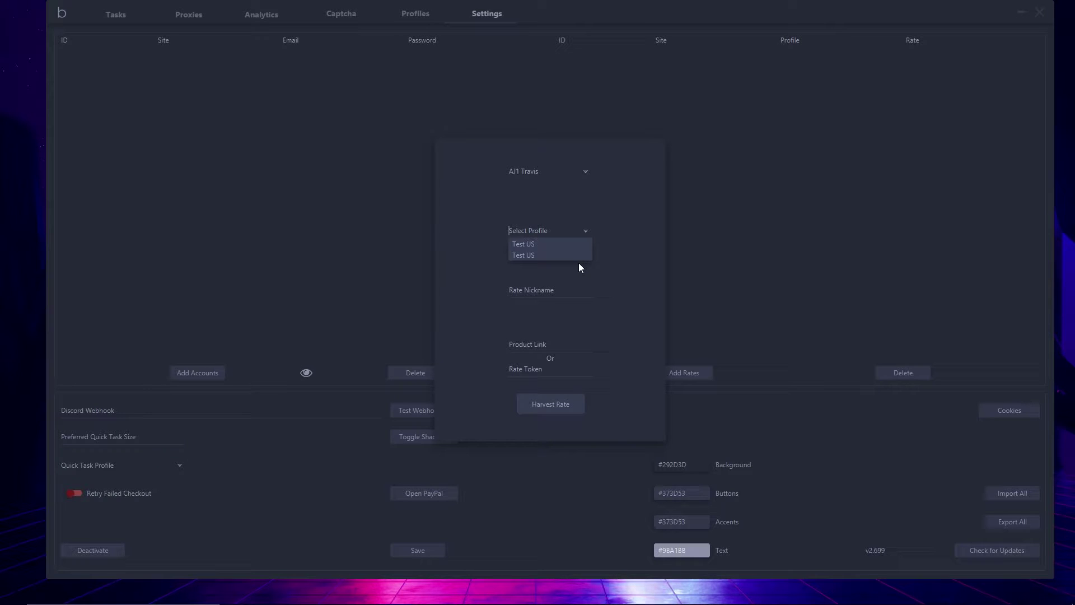
{"action": "left_click", "coordinate": [550, 244]}
{"action": "left_click", "coordinate": [547, 286]}
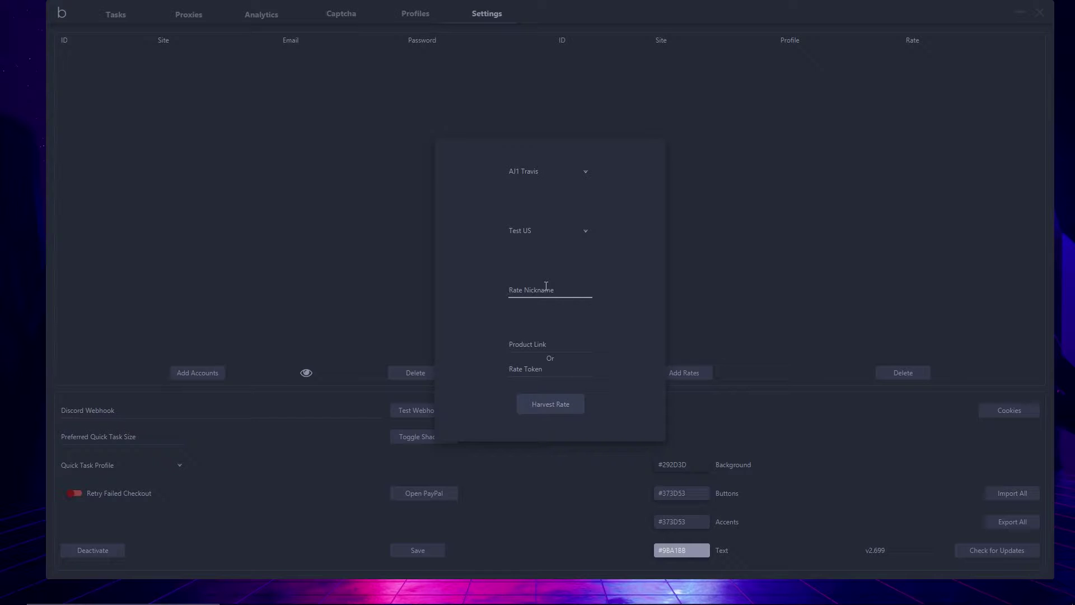
{"action": "type", "text": "Video Te"}
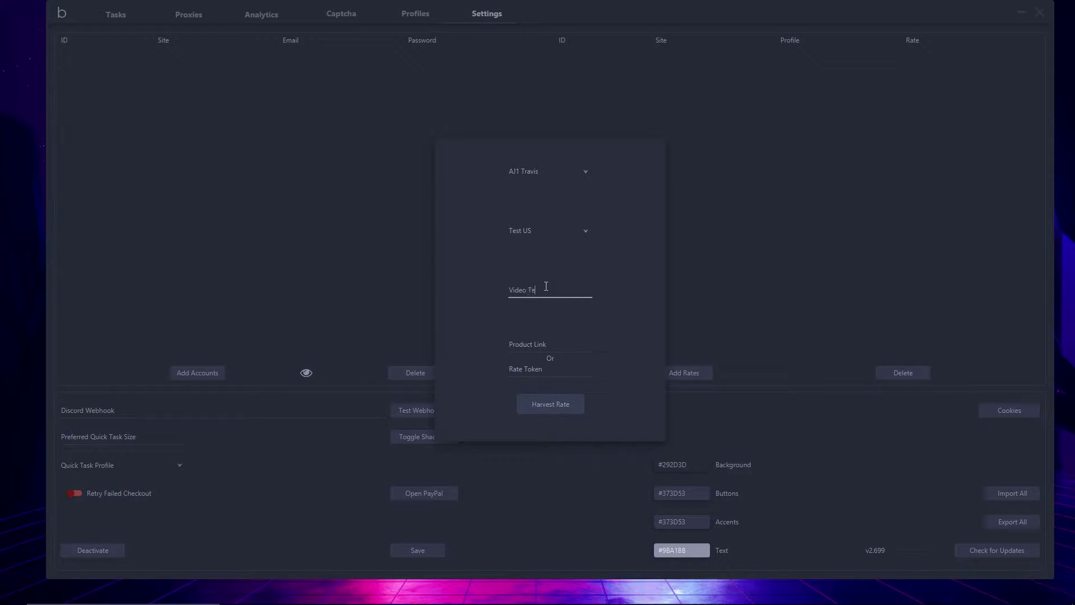
{"action": "type", "text": "st Travis"}
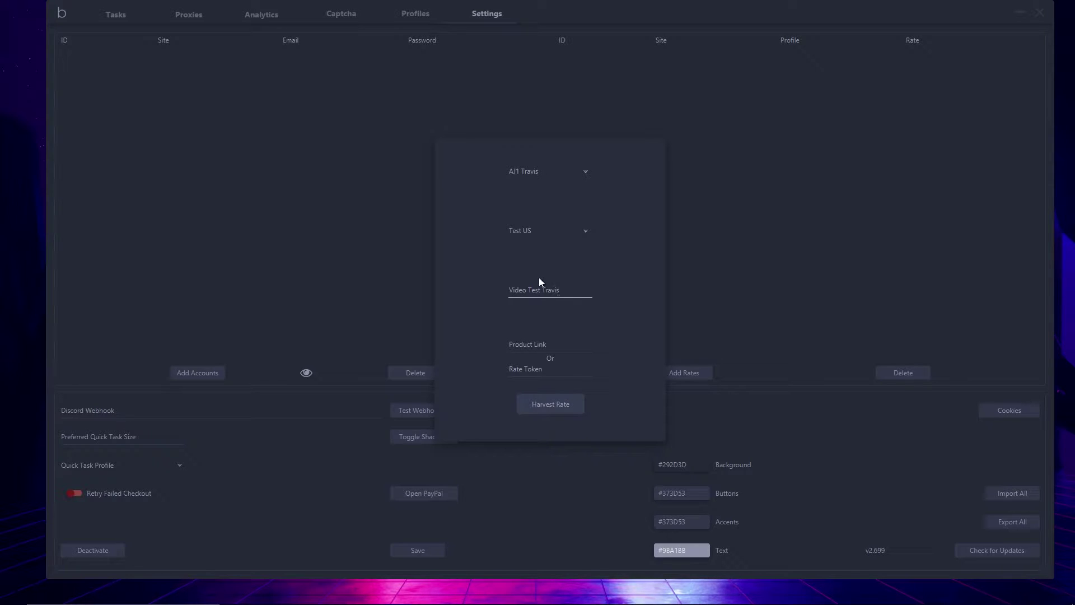
{"action": "left_click", "coordinate": [546, 347]}
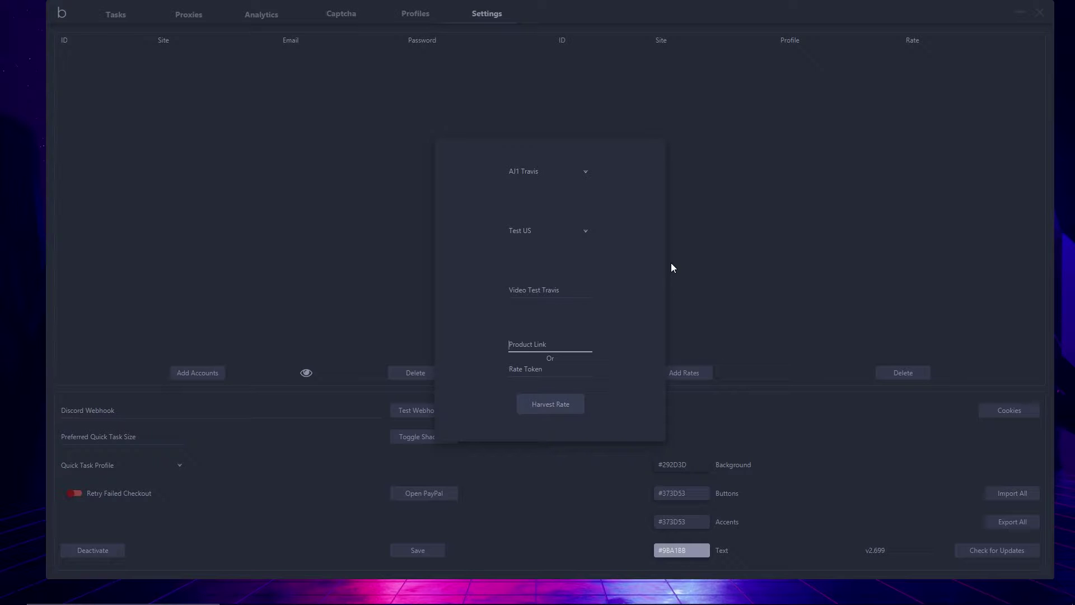
{"action": "type", "text": "www."}
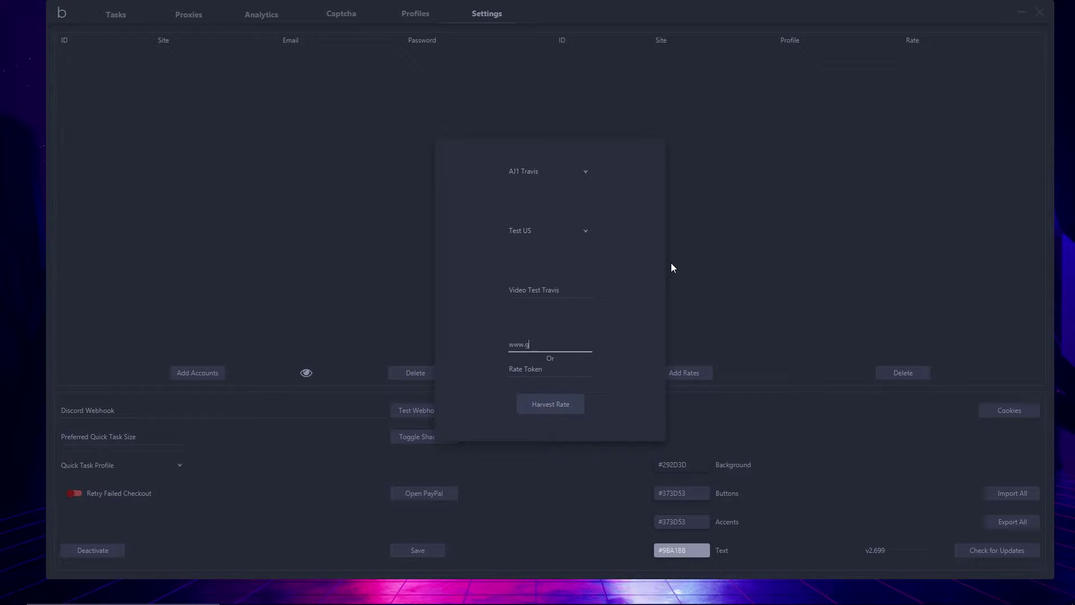
{"action": "type", "text": "google.com"}
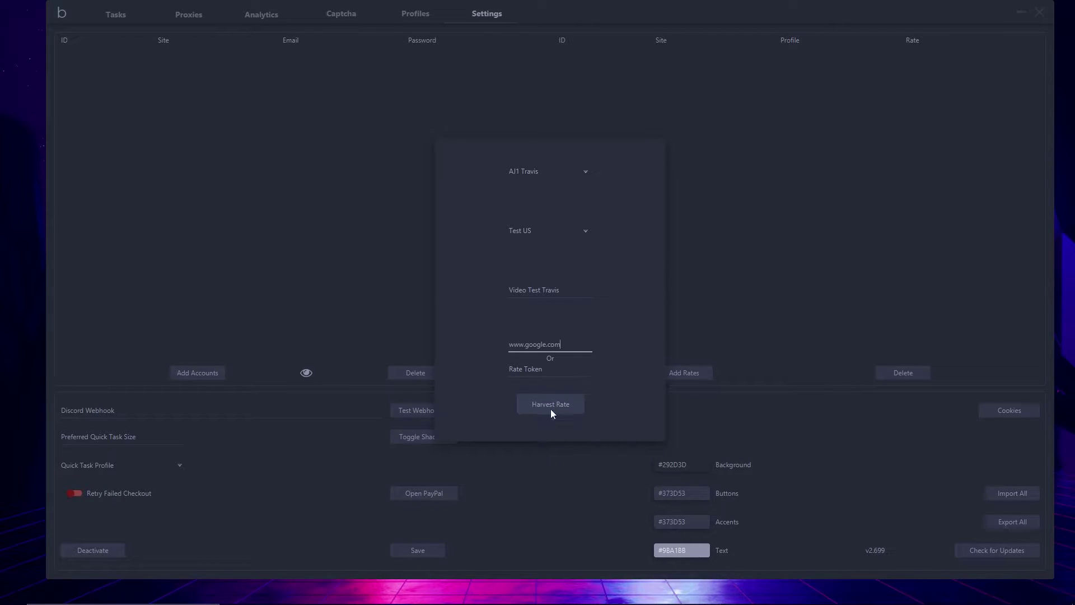
{"action": "left_click", "coordinate": [551, 410]}
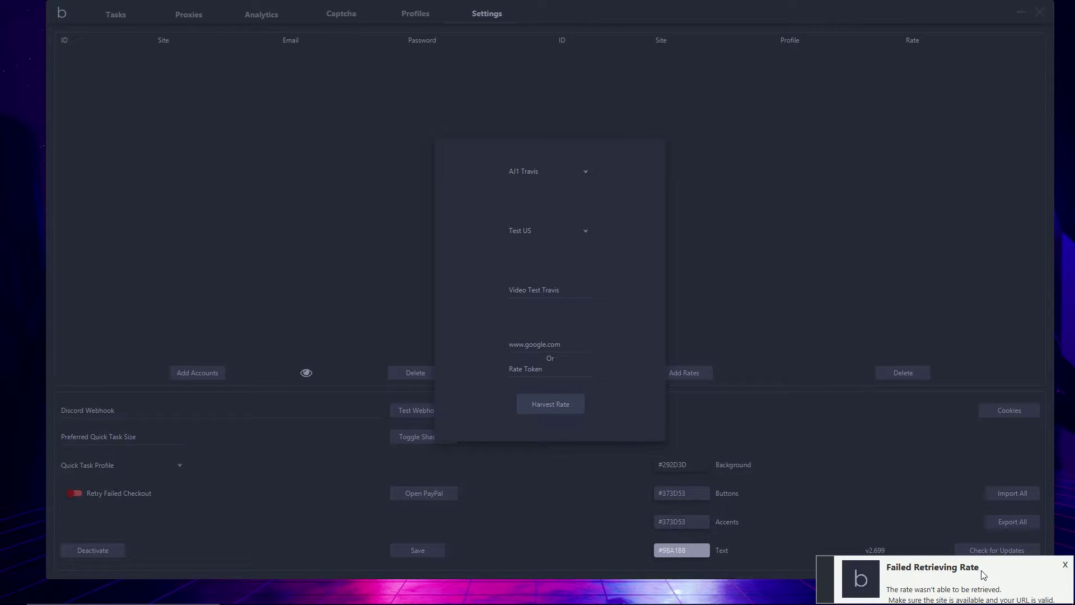
{"action": "left_click_drag", "start_coordinate": [529, 344], "coordinate": [497, 339]}
{"action": "left_click_drag", "start_coordinate": [563, 342], "coordinate": [495, 327]}
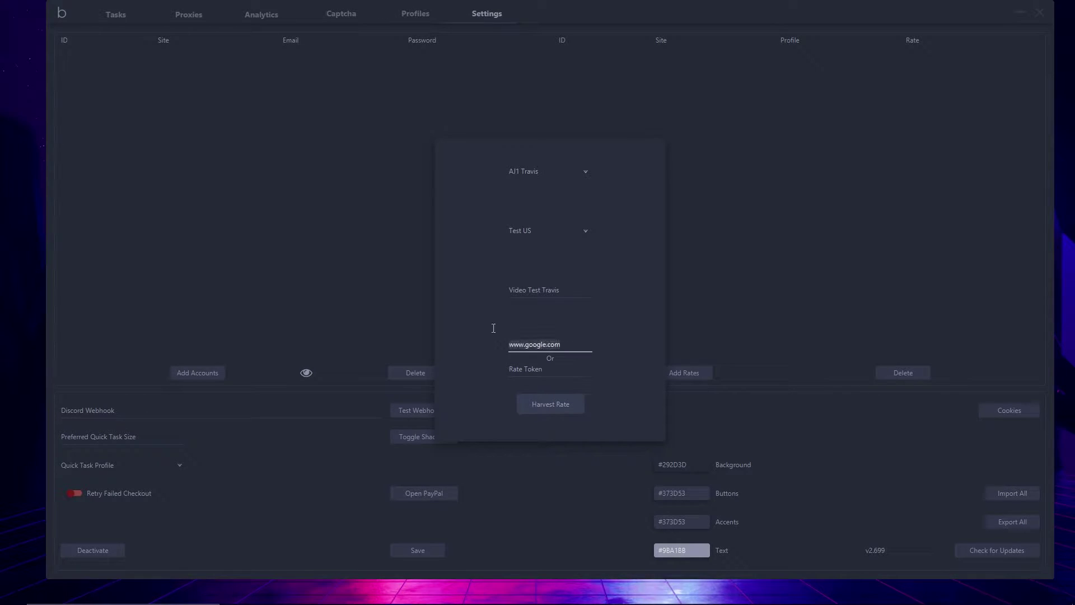
{"action": "key", "text": "Right"}
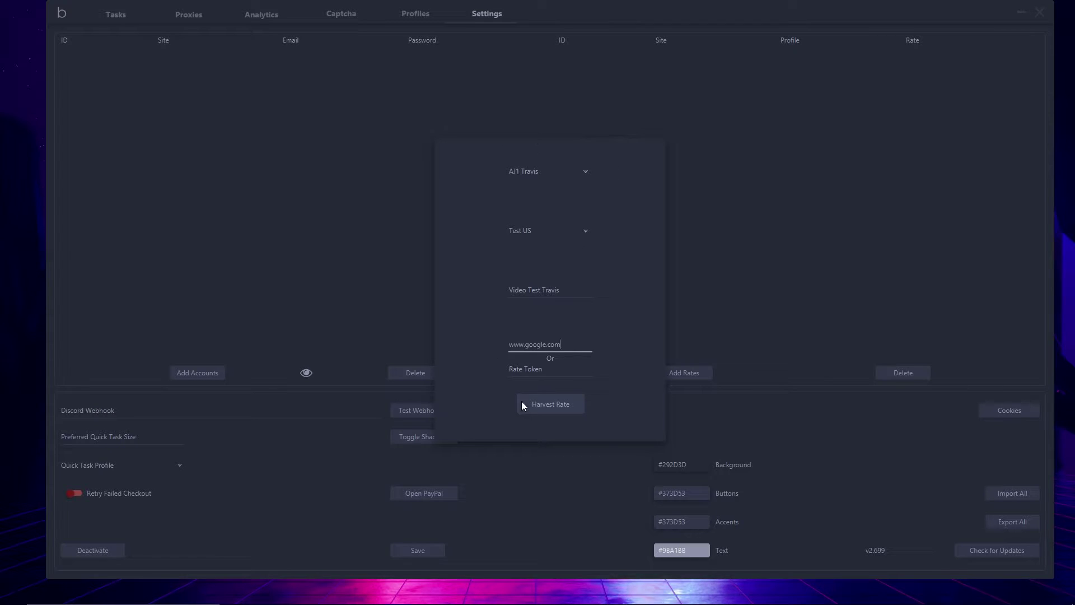
{"action": "key", "text": "Tab"}
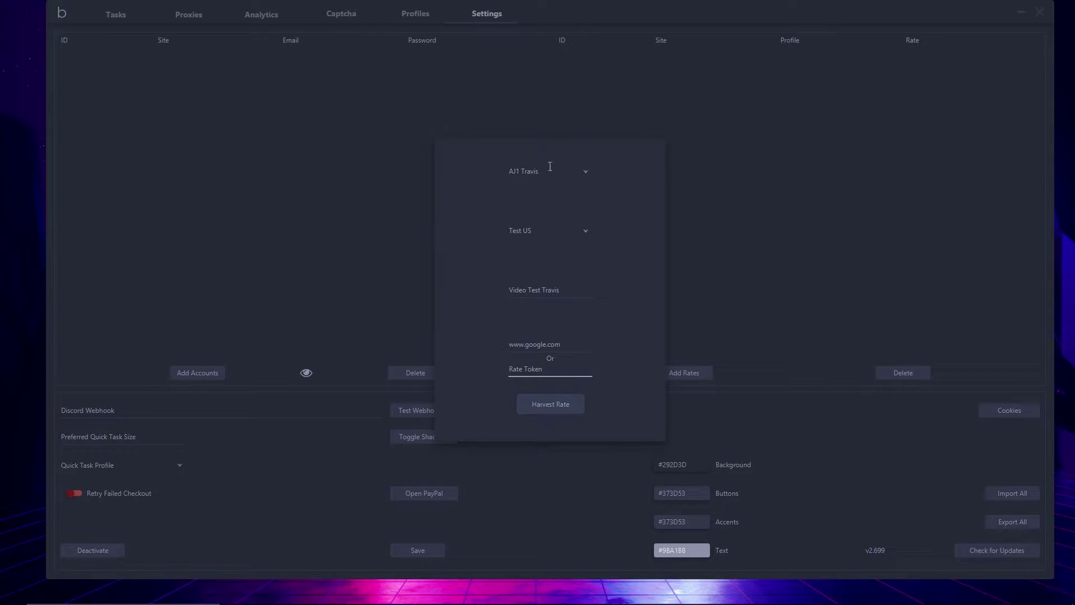
{"action": "left_click", "coordinate": [828, 140]}
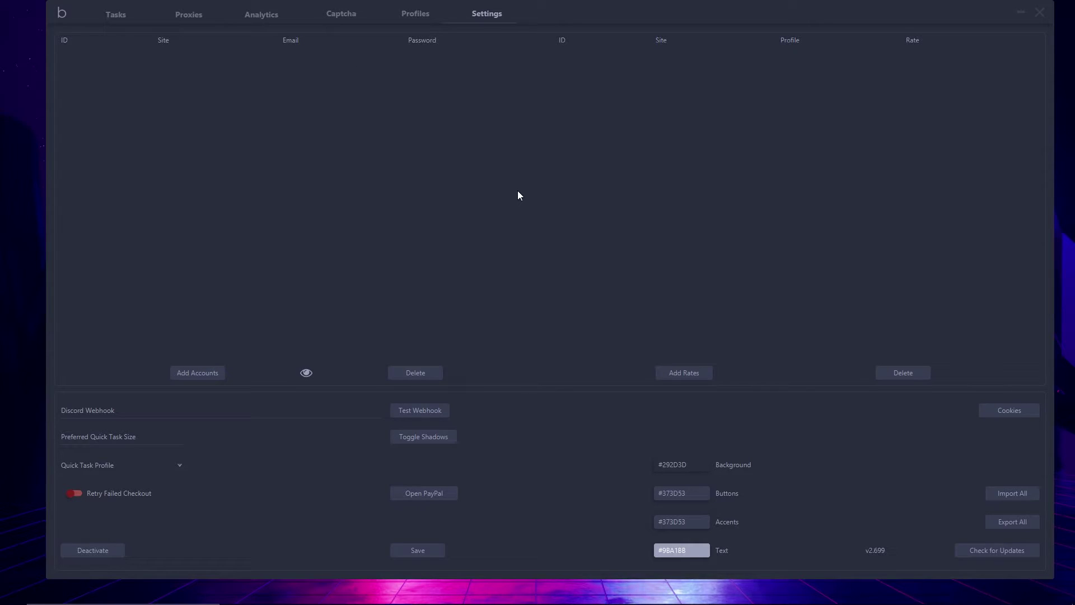
Toggle interface shadows and set Preferred Quick Task Size to 12
{"action": "left_click", "coordinate": [150, 408]}
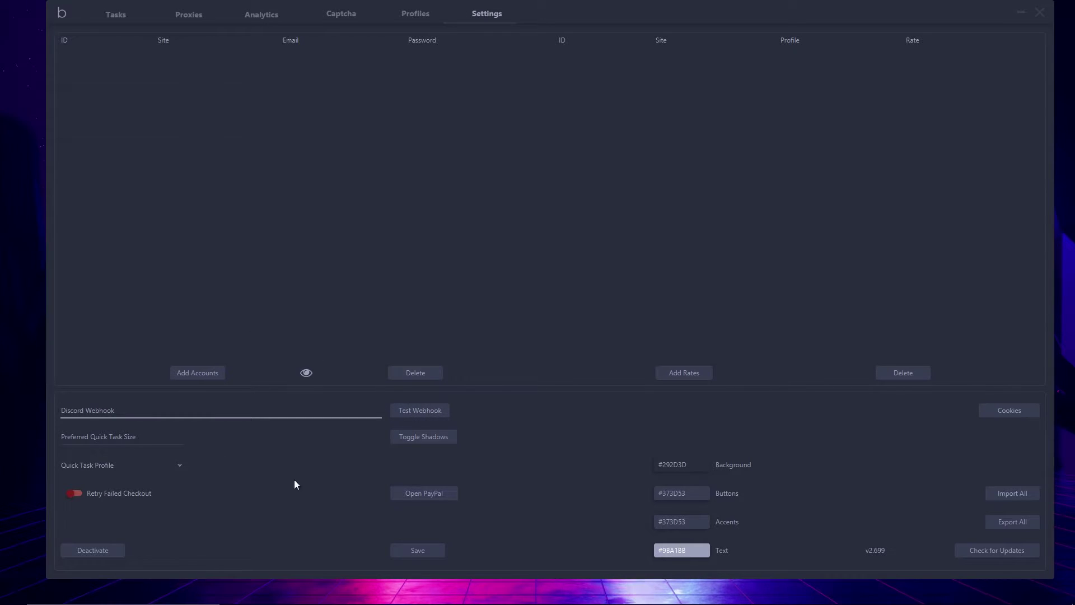
{"action": "left_click", "coordinate": [430, 446]}
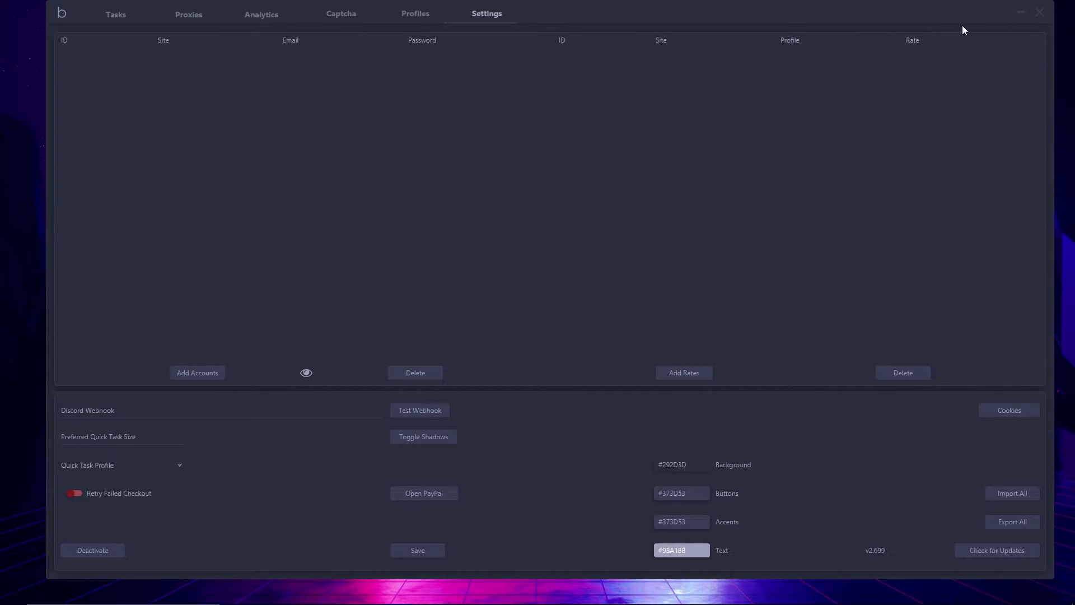
{"action": "left_click", "coordinate": [150, 435]}
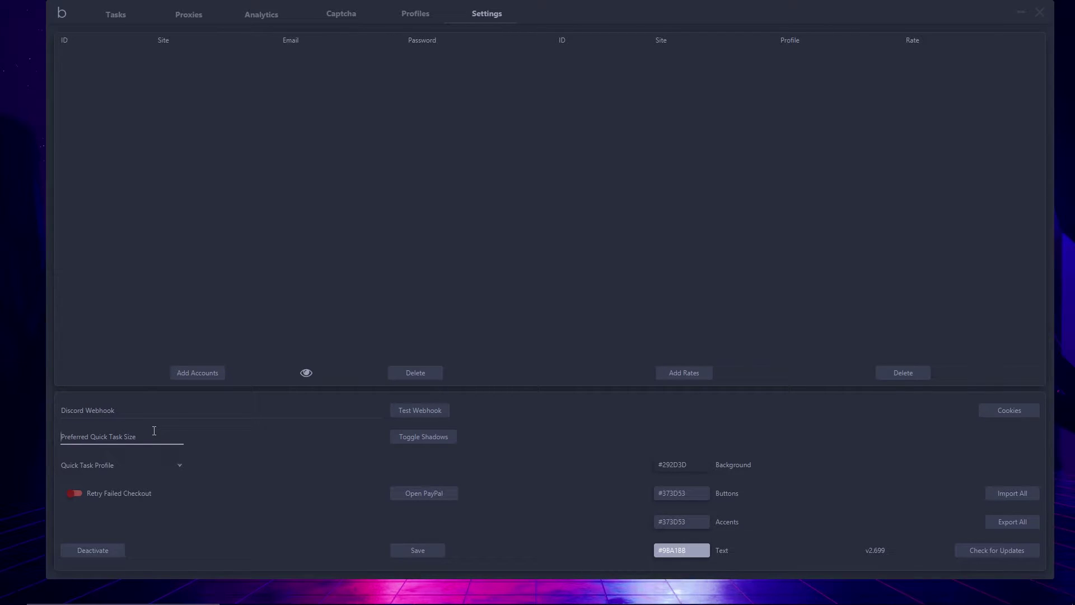
{"action": "type", "text": "12"}
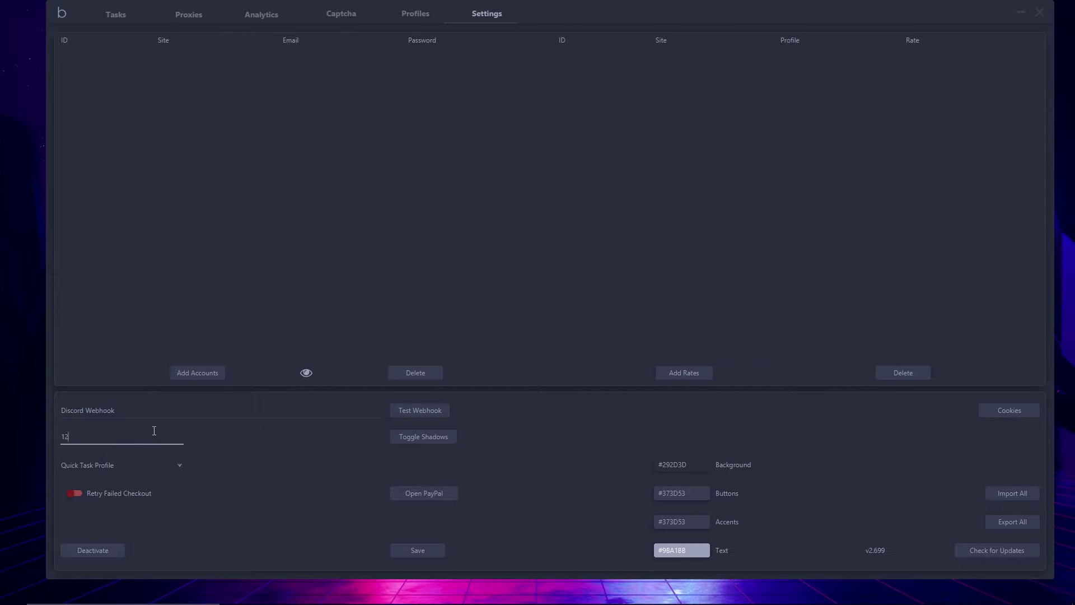
Set the Quick Task Profile to Test US and leave Retry Failed Checkout off
{"action": "left_click", "coordinate": [165, 470]}
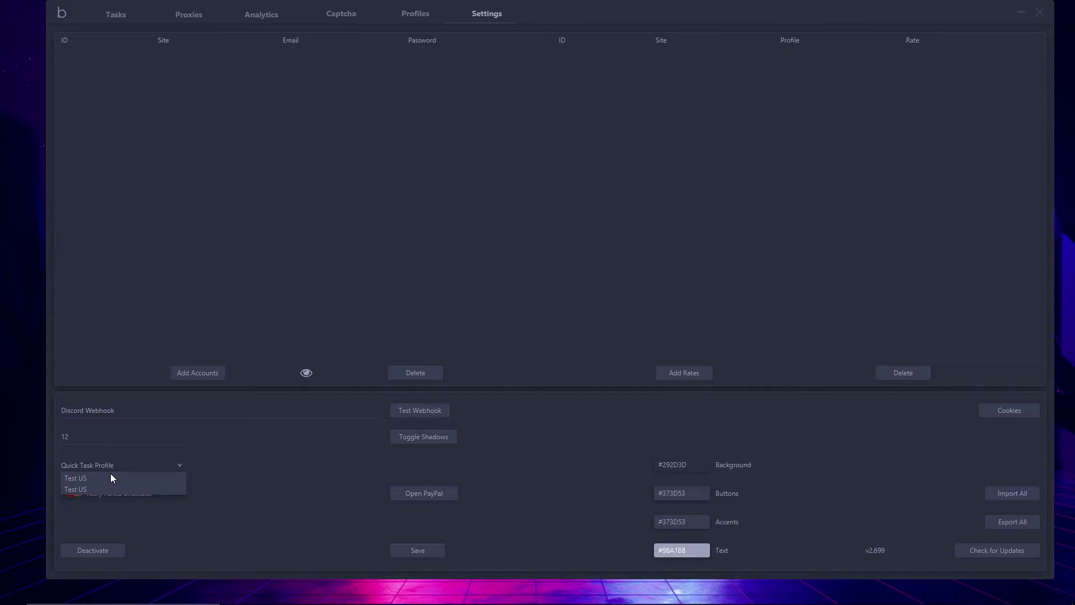
{"action": "left_click", "coordinate": [82, 485]}
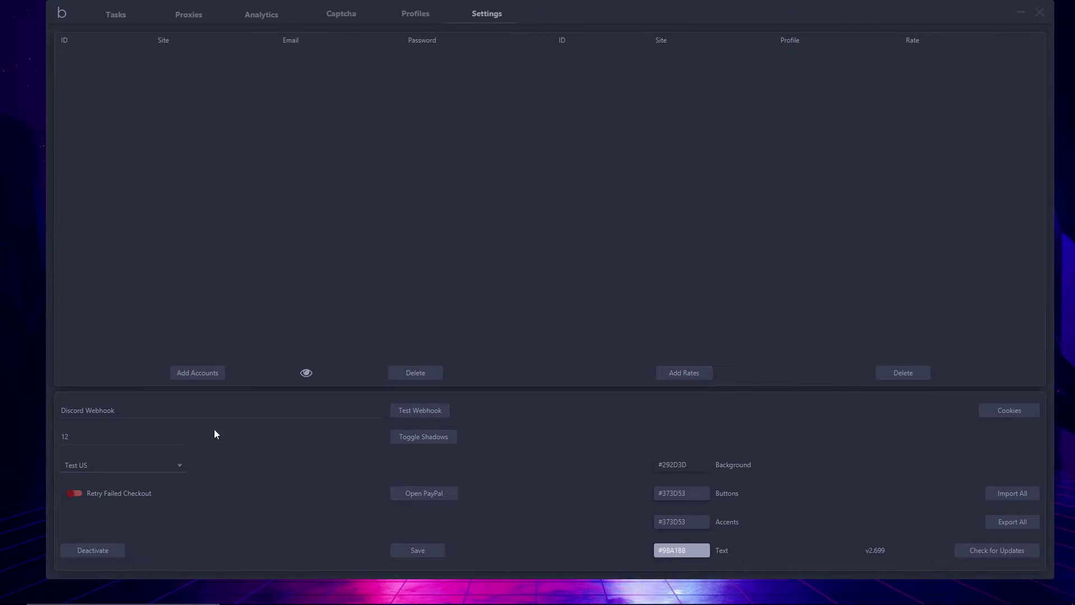
{"action": "left_click", "coordinate": [75, 502]}
{"action": "left_click", "coordinate": [76, 501]}
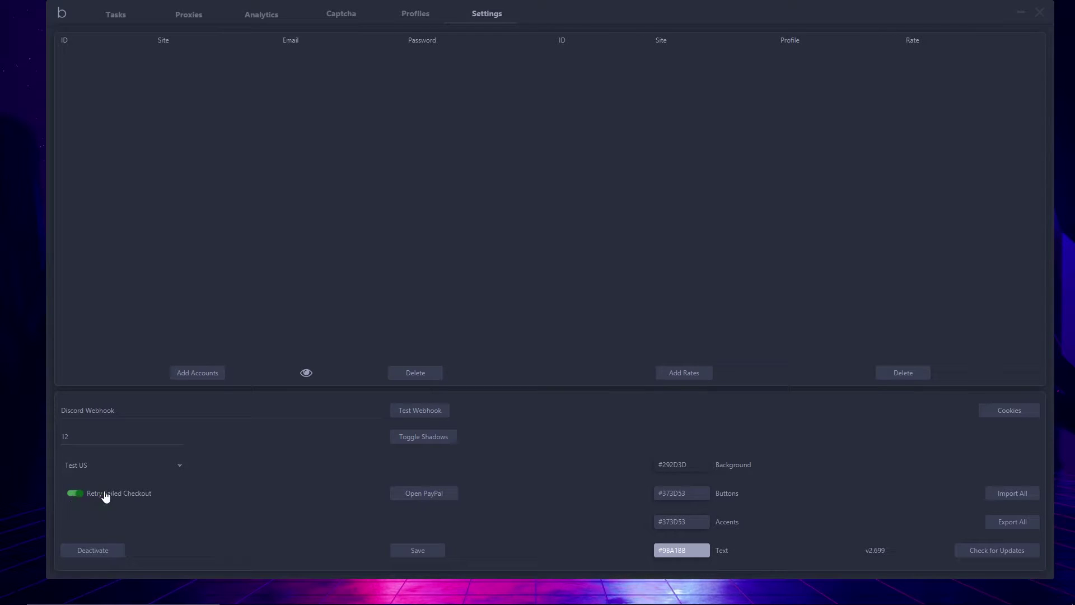
{"action": "left_click", "coordinate": [74, 494]}
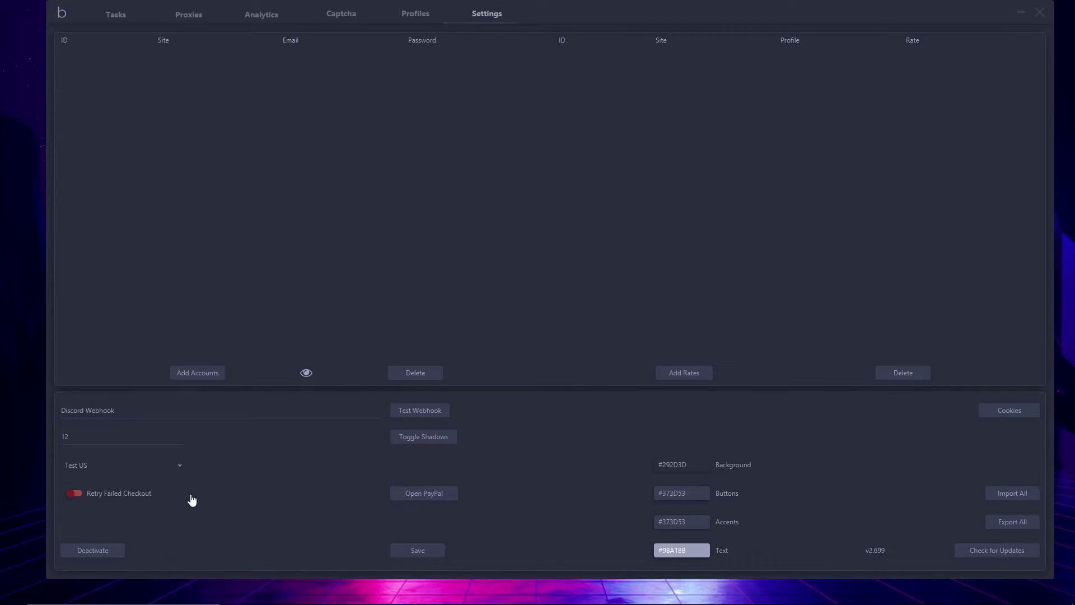
{"action": "left_click", "coordinate": [426, 494]}
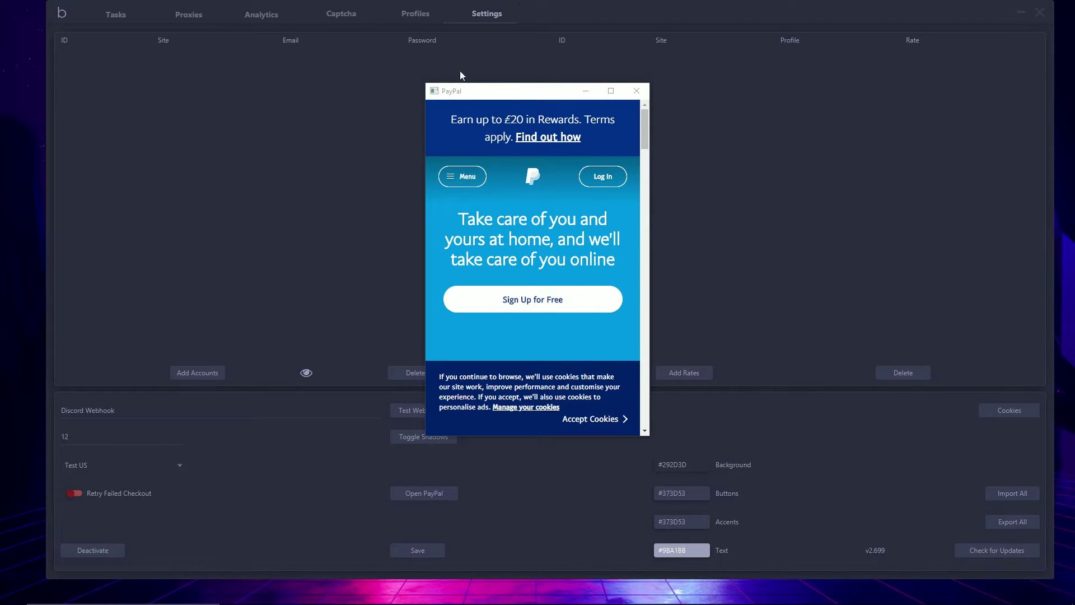
{"action": "left_click_drag", "start_coordinate": [511, 92], "coordinate": [480, 89]}
{"action": "left_click", "coordinate": [607, 92]}
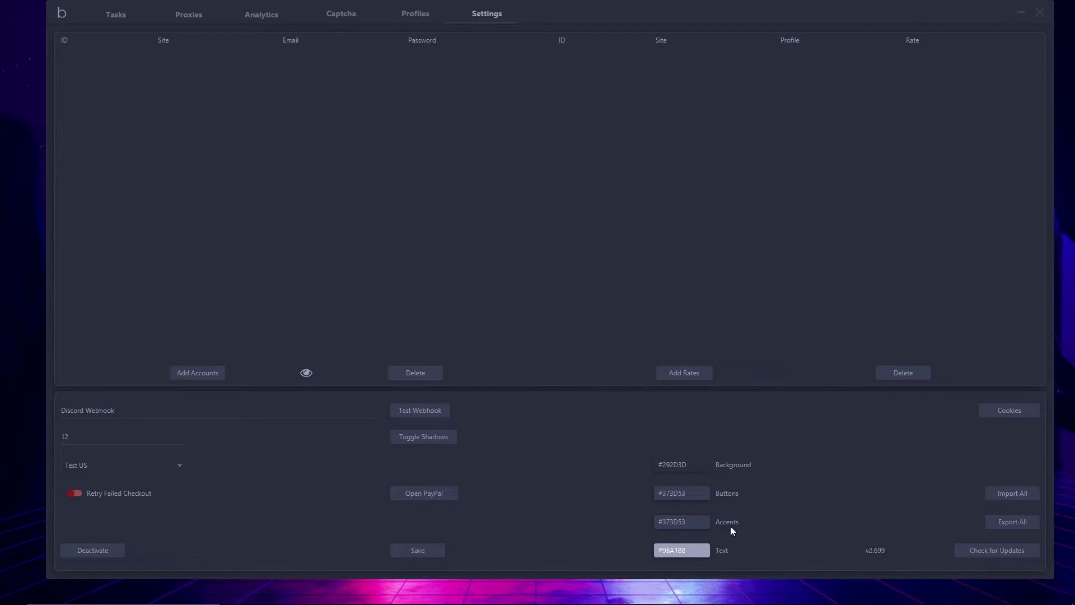
Leave the background colour unchanged and show the per-site Cookies token counts
{"action": "left_click", "coordinate": [693, 469]}
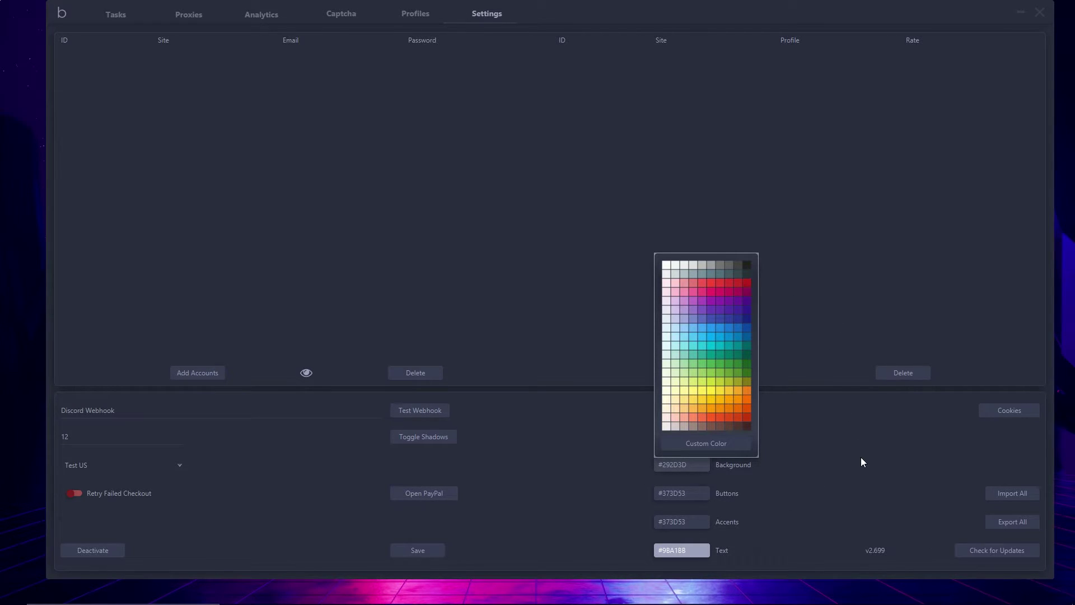
{"action": "left_click", "coordinate": [847, 461]}
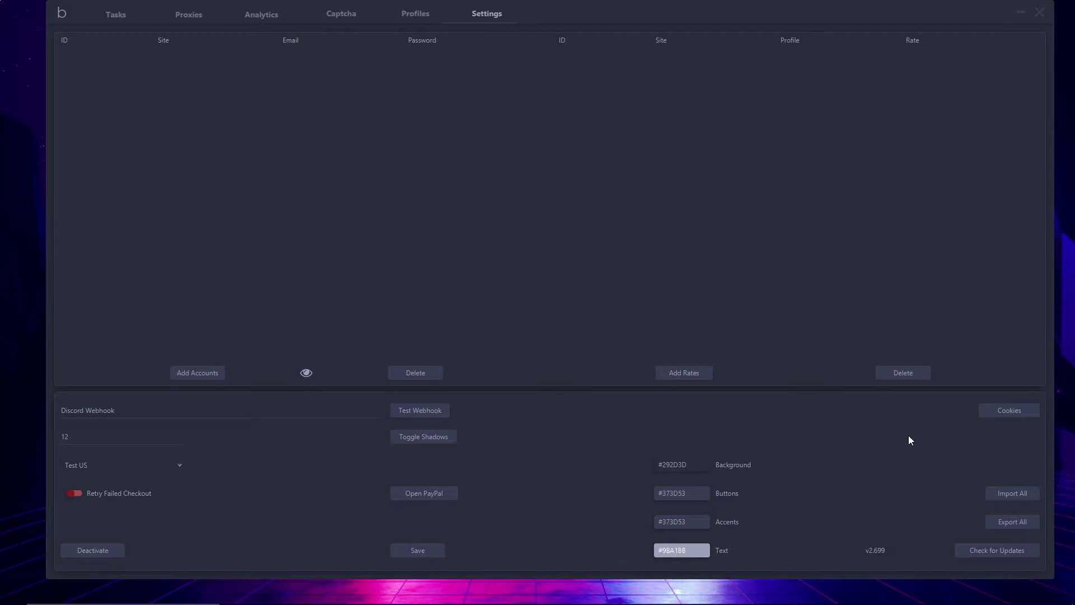
{"action": "left_click", "coordinate": [1007, 411]}
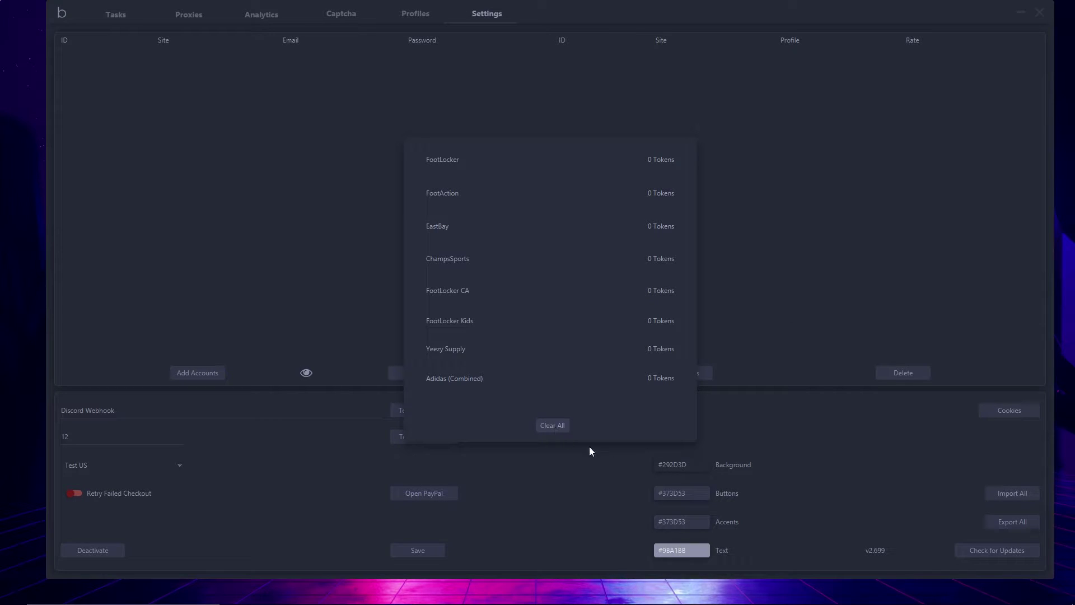
Close Cookies, cancel the Import All file picker, and check for updates (v2.699 up to date)
{"action": "left_click", "coordinate": [846, 439]}
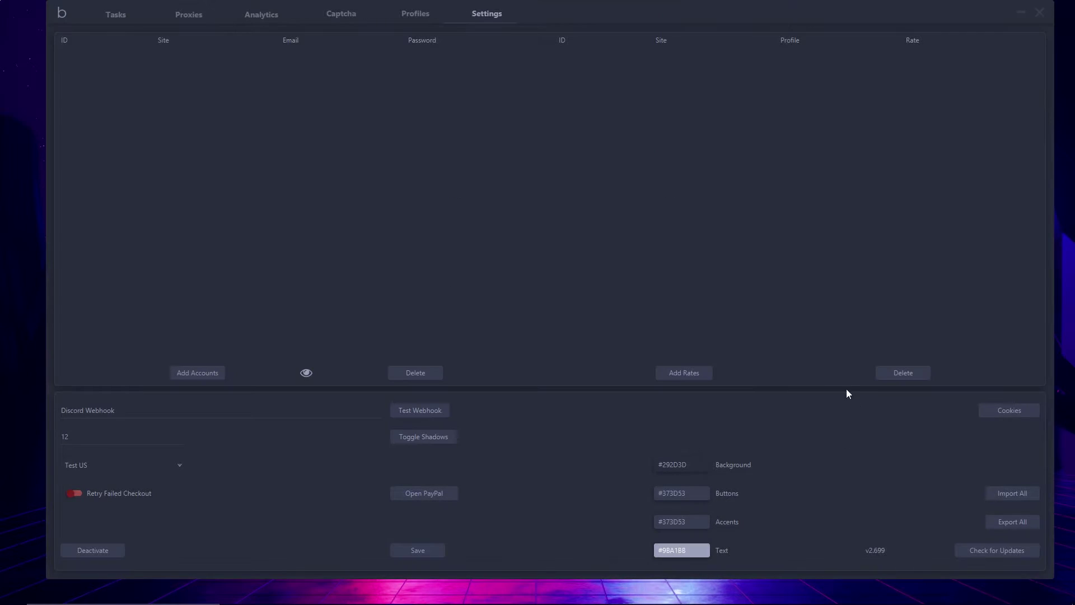
{"action": "left_click", "coordinate": [1022, 498]}
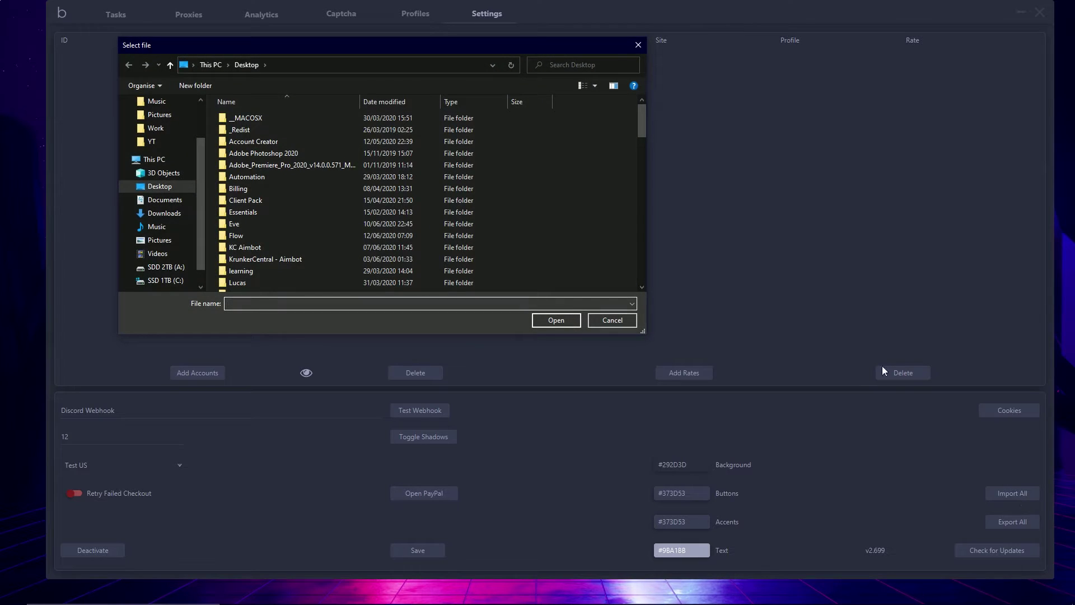
{"action": "left_click", "coordinate": [638, 44]}
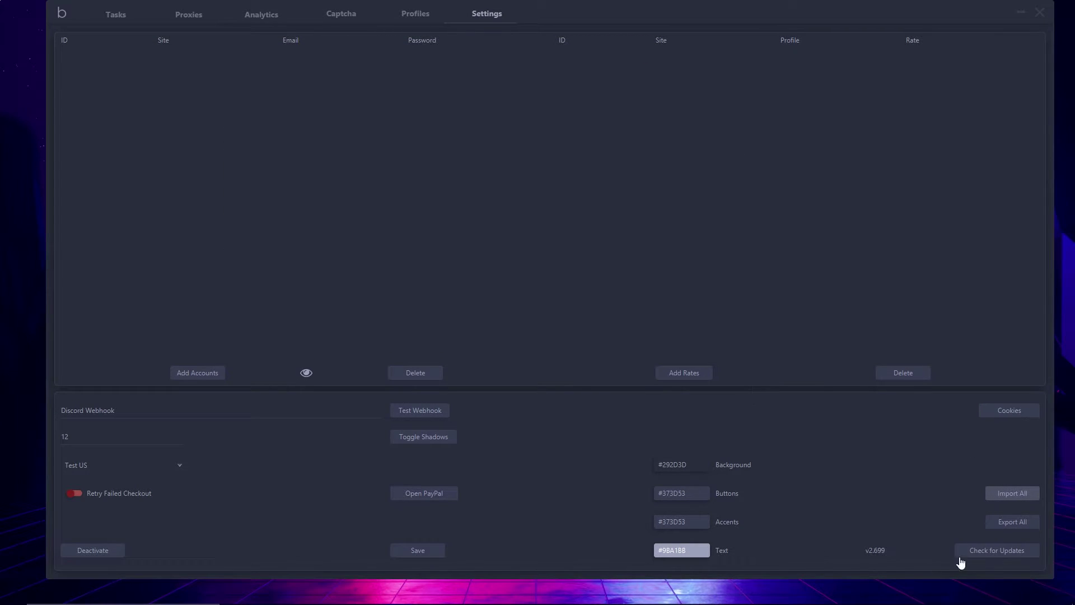
{"action": "left_click", "coordinate": [992, 554]}
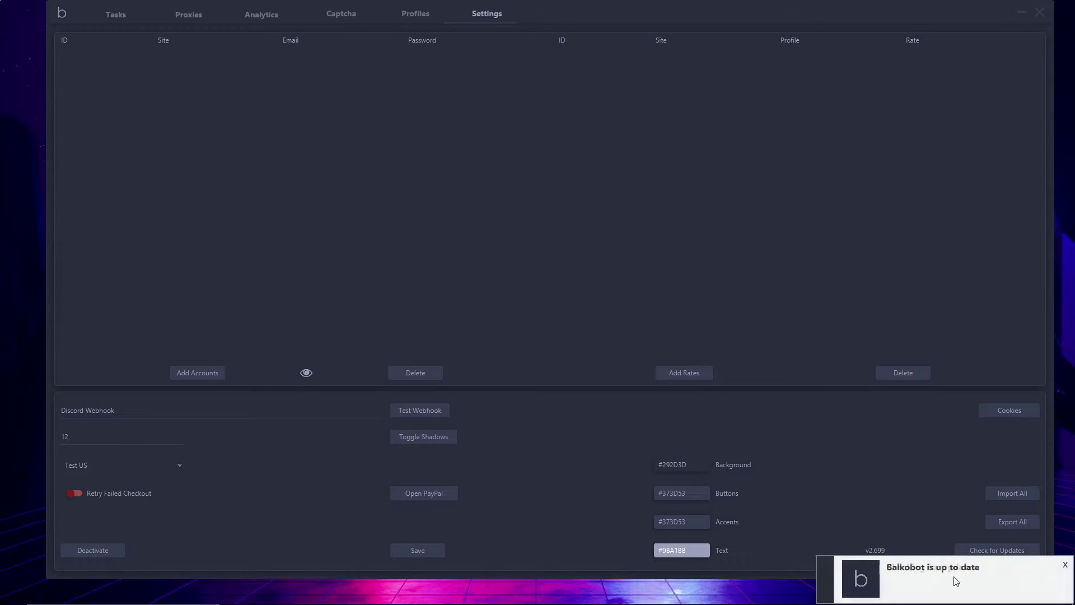